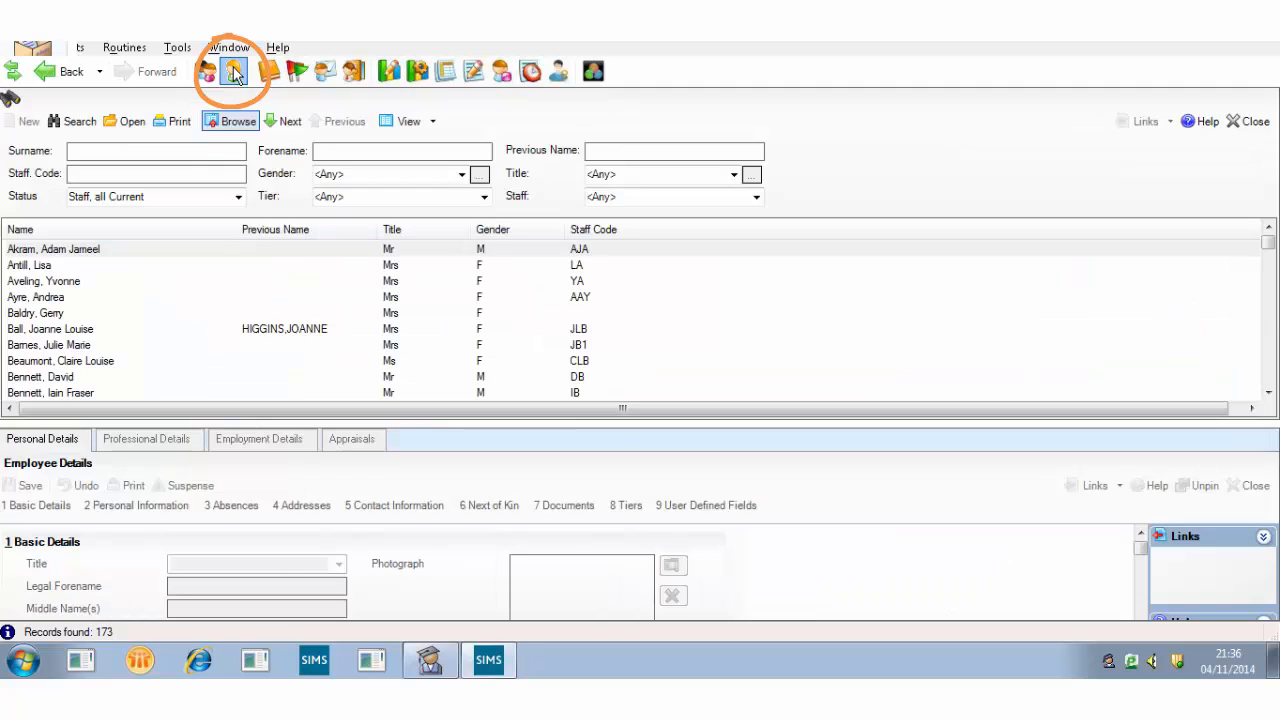
# Run a surname search for the staff member so only their single record remains
pyautogui.write('tait')
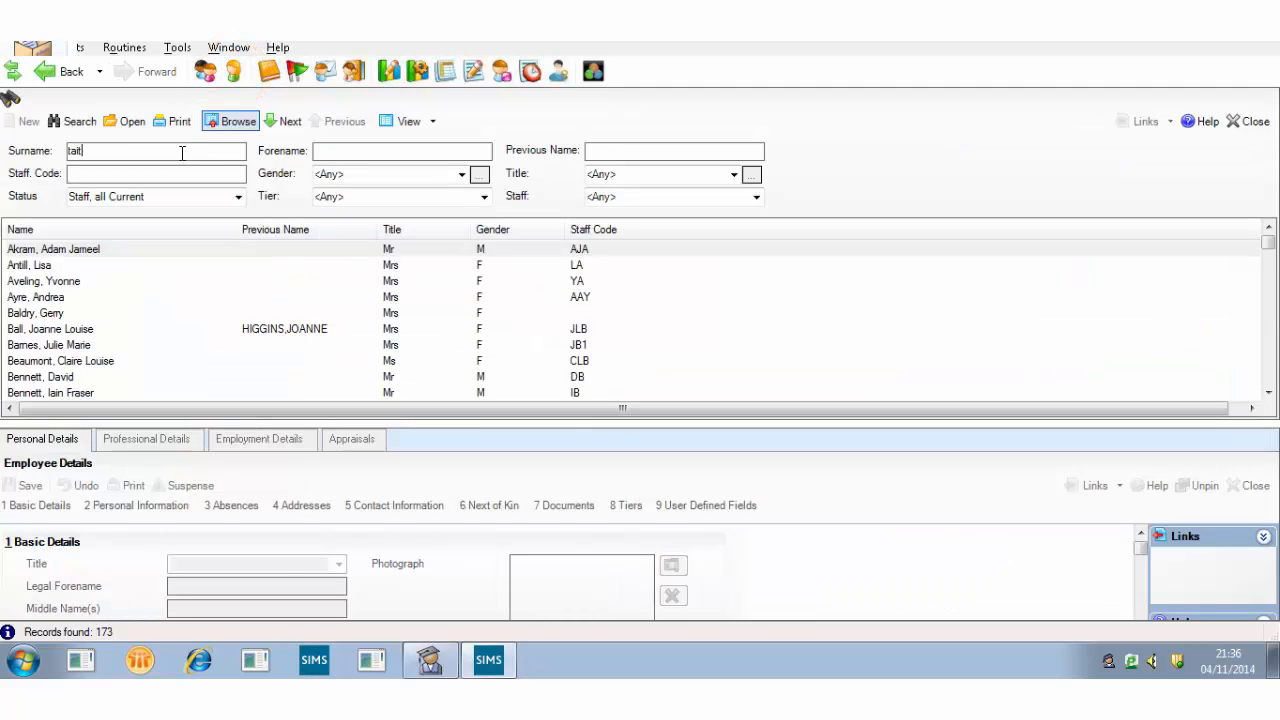
pyautogui.press('Return')
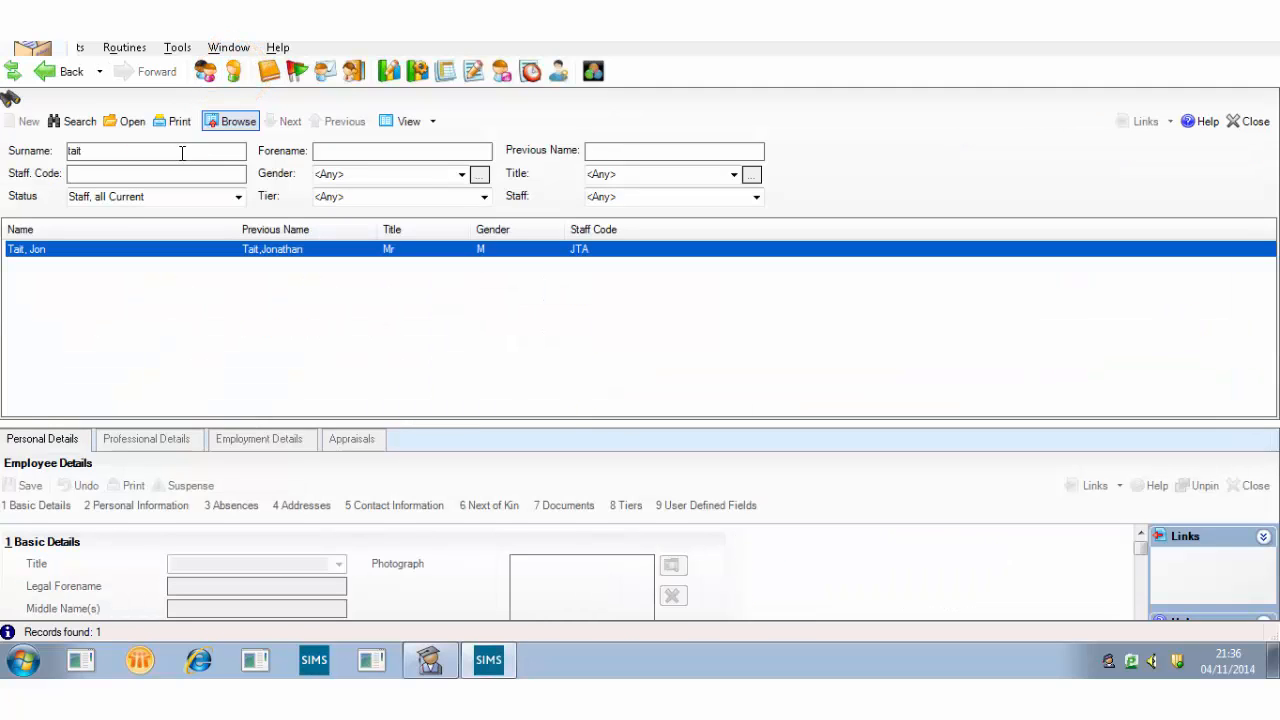
# Open the found staff record at its Appraisals tab, keeping Standard Type as Teachers Standards
pyautogui.doubleClick(121, 248)
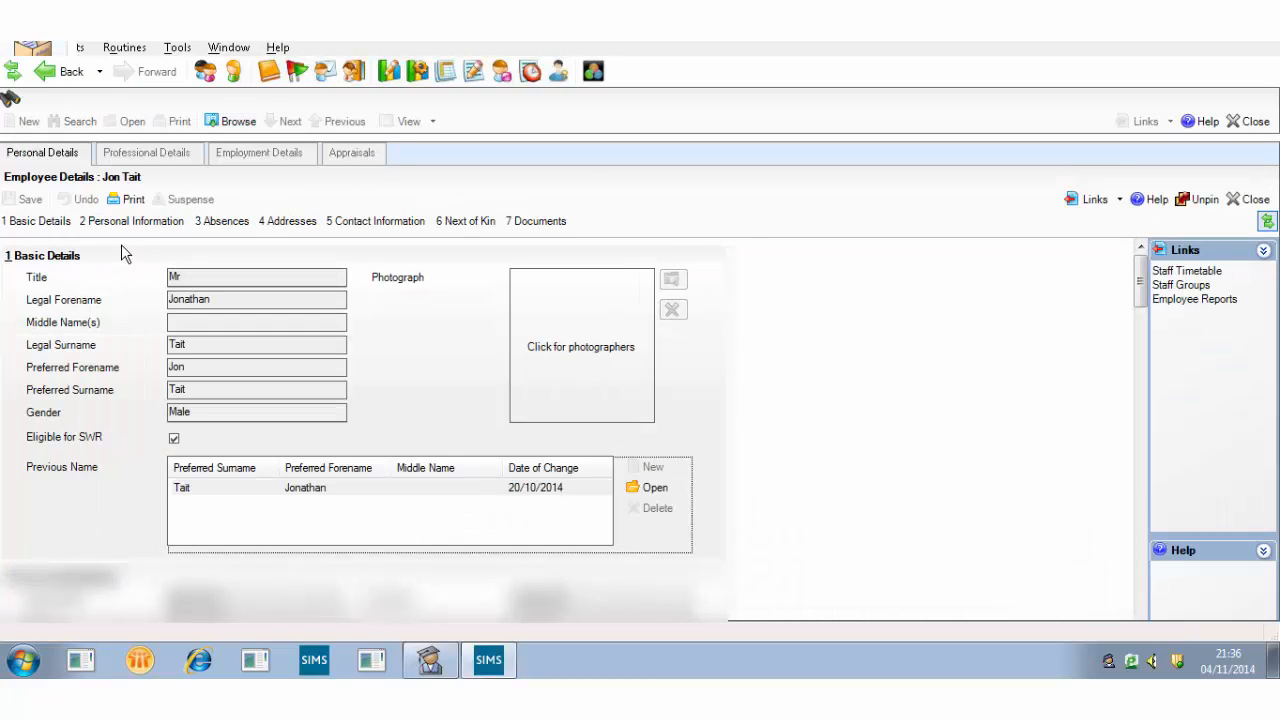
pyautogui.click(366, 160)
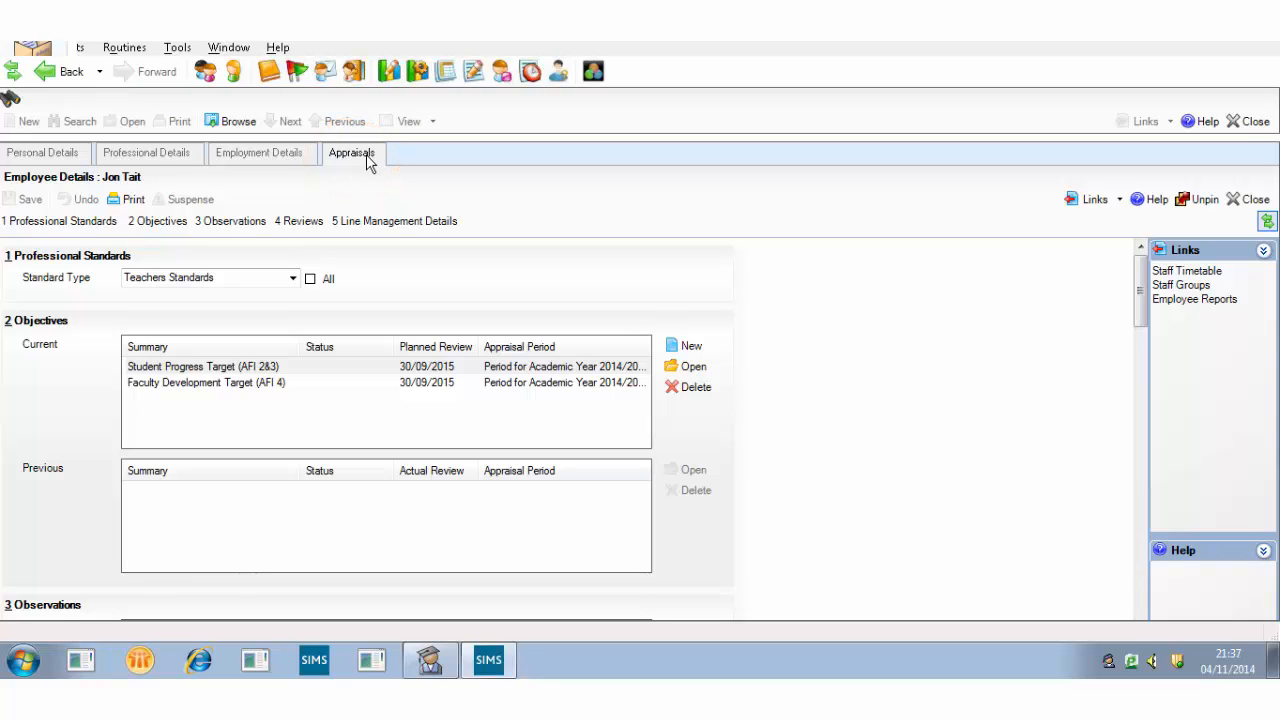
pyautogui.click(293, 281)
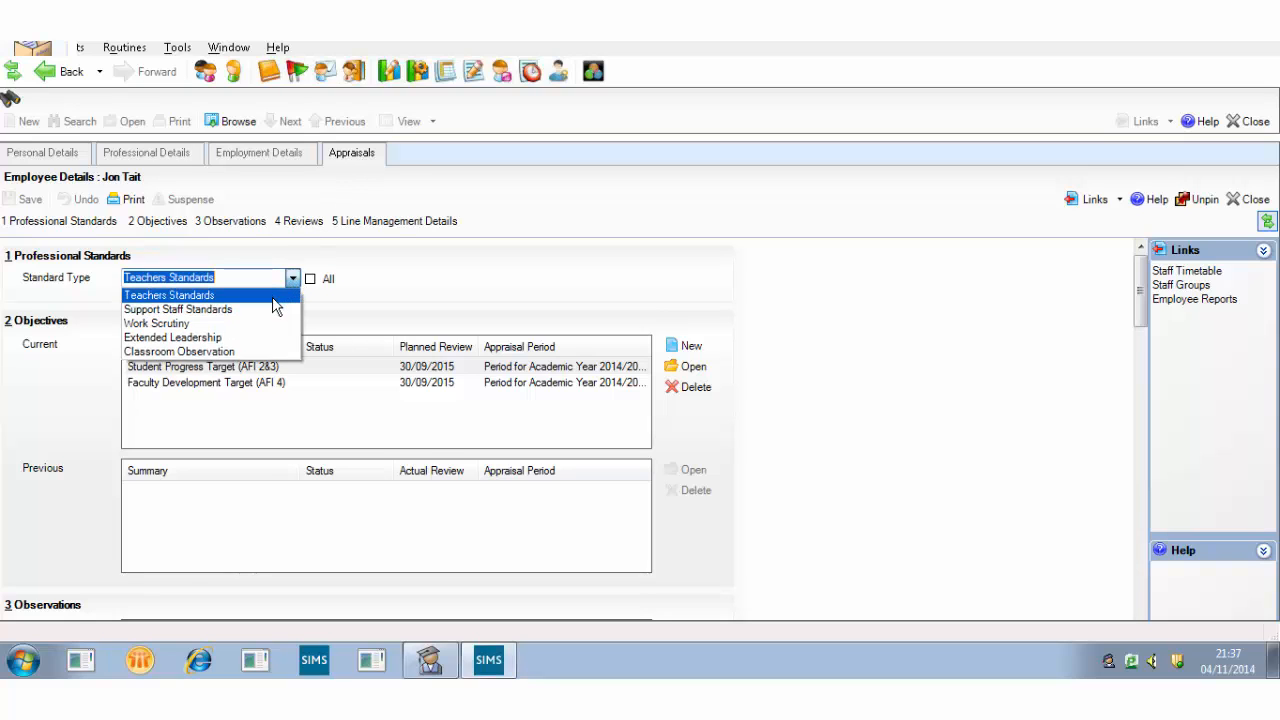
pyautogui.click(274, 298)
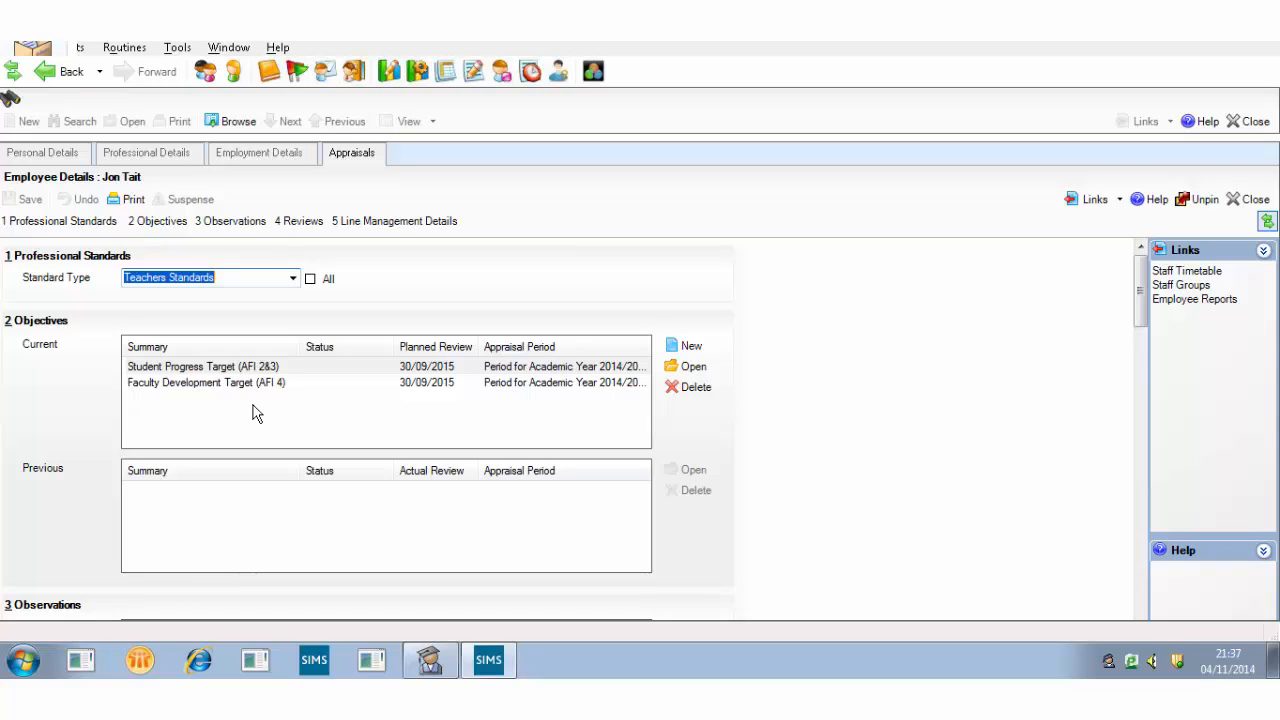
# Add a new objective 'Teaching & Learning Target (AFI 1)' with detail 'Develop my questioning techniques', setter unchanged
pyautogui.click(700, 352)
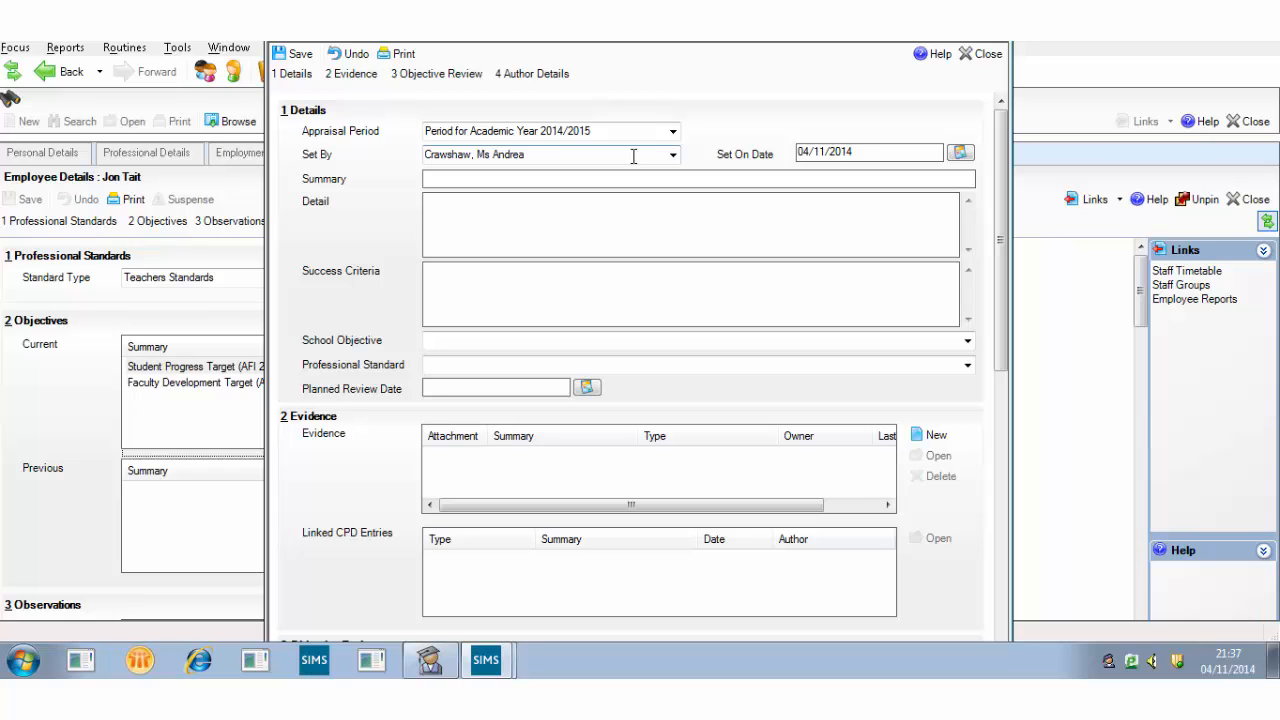
pyautogui.click(673, 156)
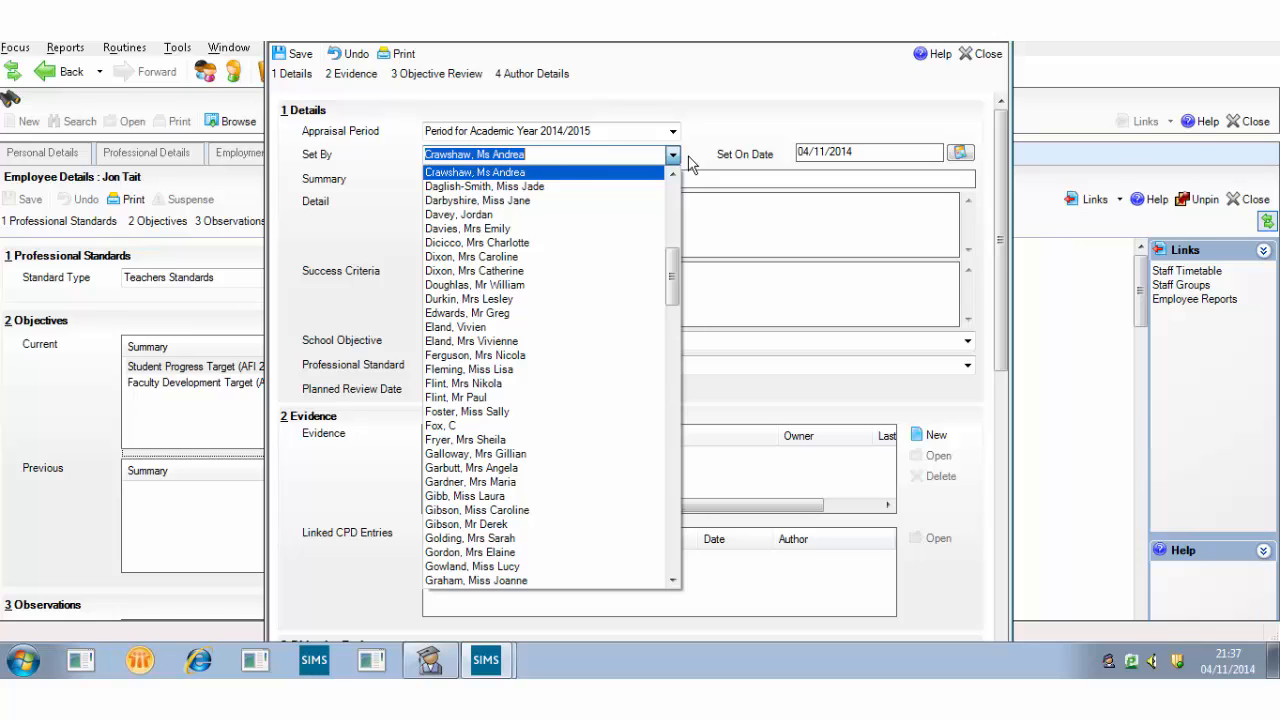
pyautogui.click(688, 163)
pyautogui.click(658, 178)
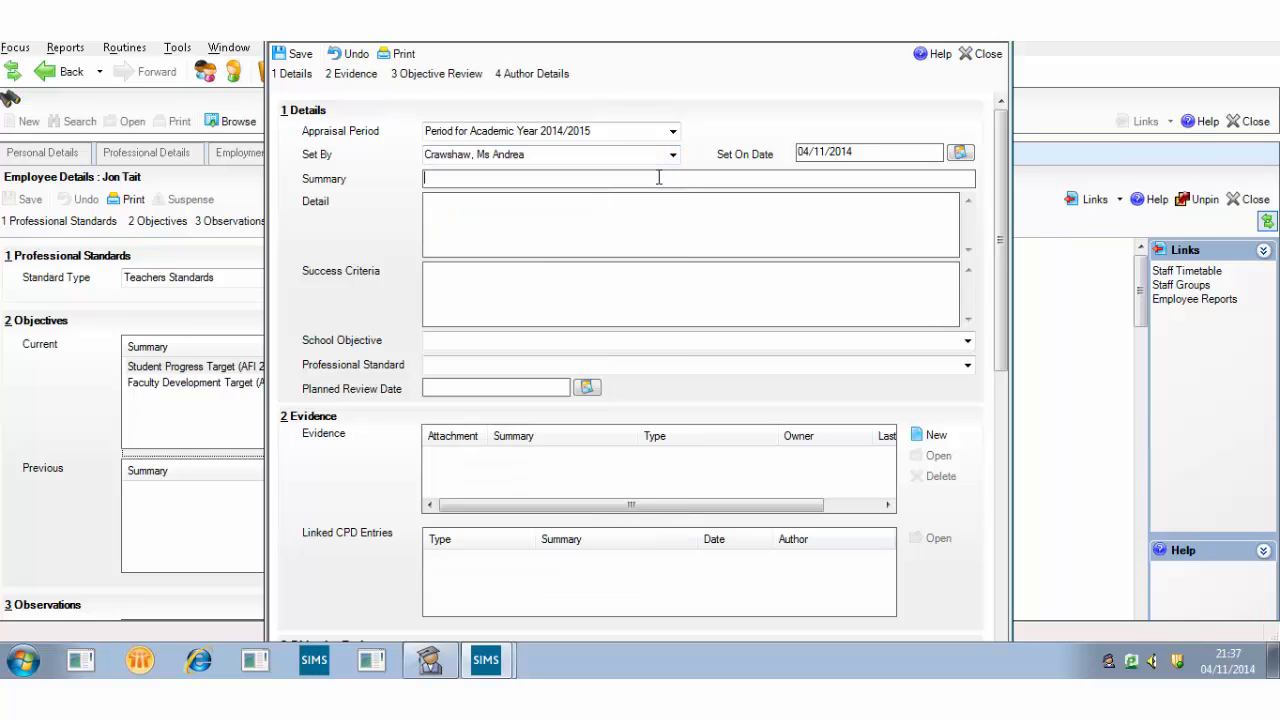
pyautogui.write('Teaching & Learning Target')
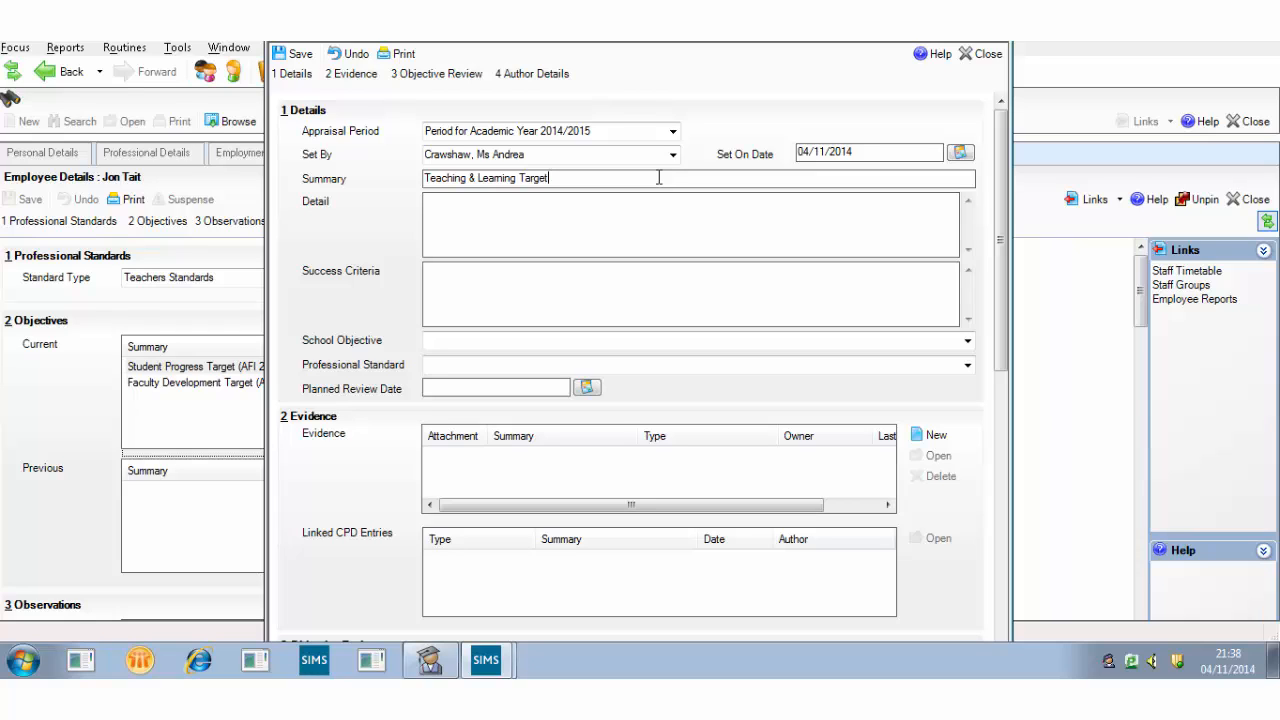
pyautogui.write(' (AFI 1)')
pyautogui.click(579, 220)
pyautogui.write('Develop my questioning te')
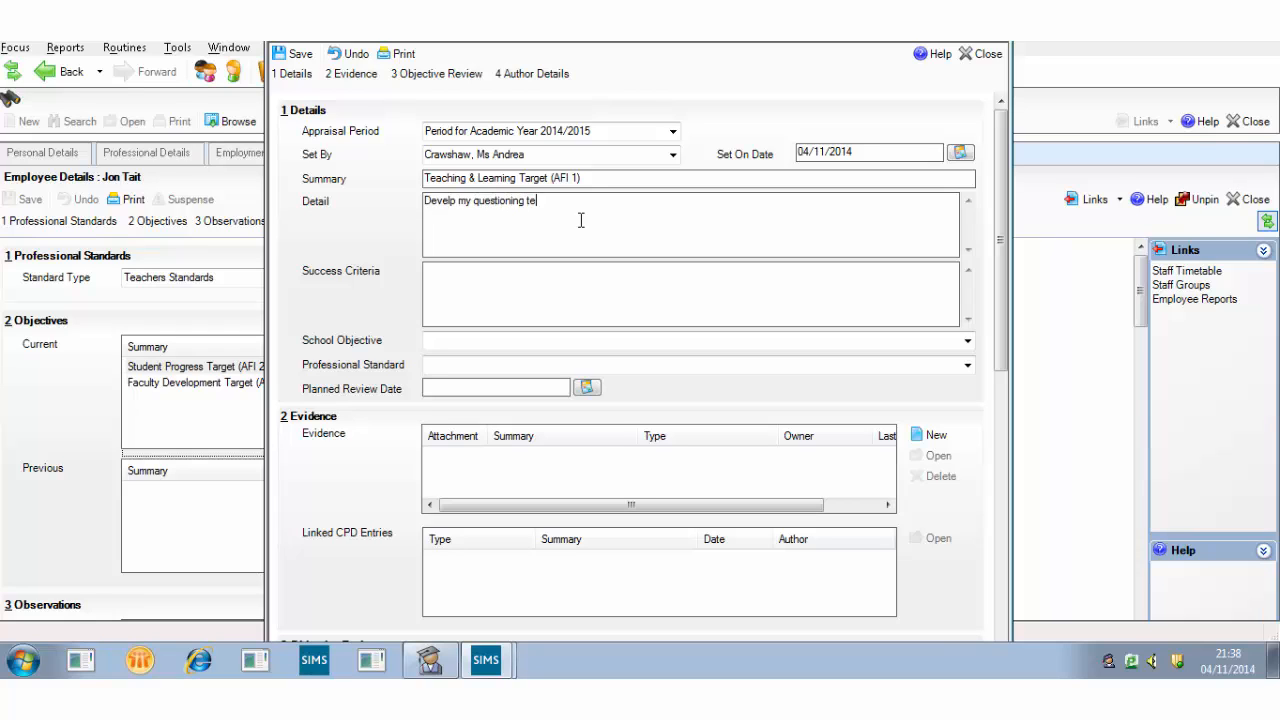
pyautogui.write('chniques')
# Correct 'Develp' to 'Develop' and add success criteria 'To evidence improvement in the next 2 teaching observations'
pyautogui.click(454, 204)
pyautogui.write('o')
pyautogui.click(474, 275)
pyautogui.write('To evid')
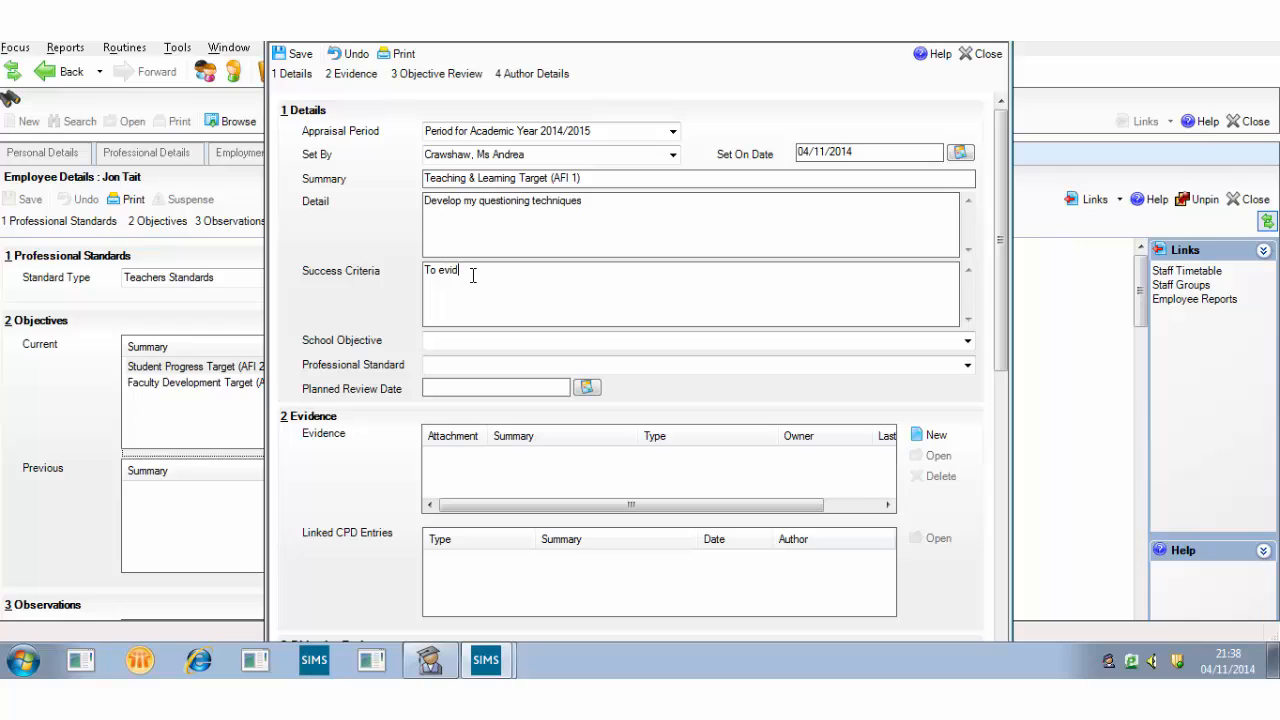
pyautogui.write('ence improvement in the next 2 teaching ')
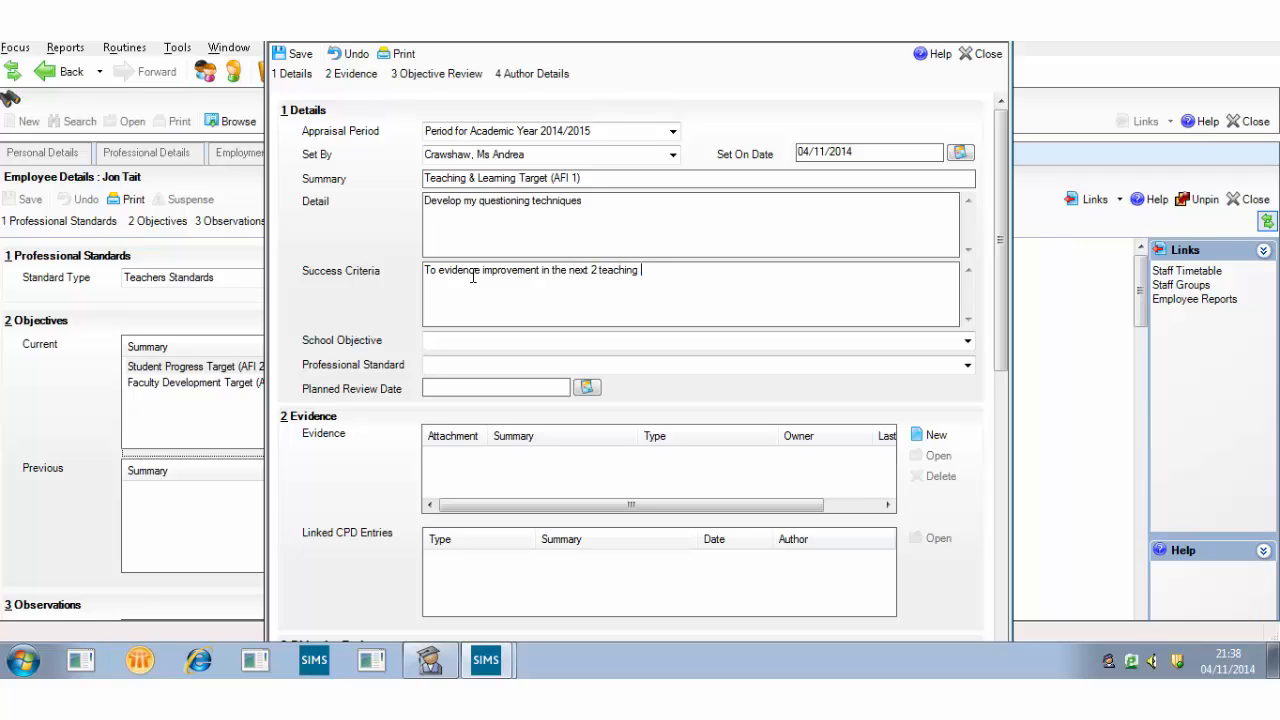
pyautogui.write('observations')
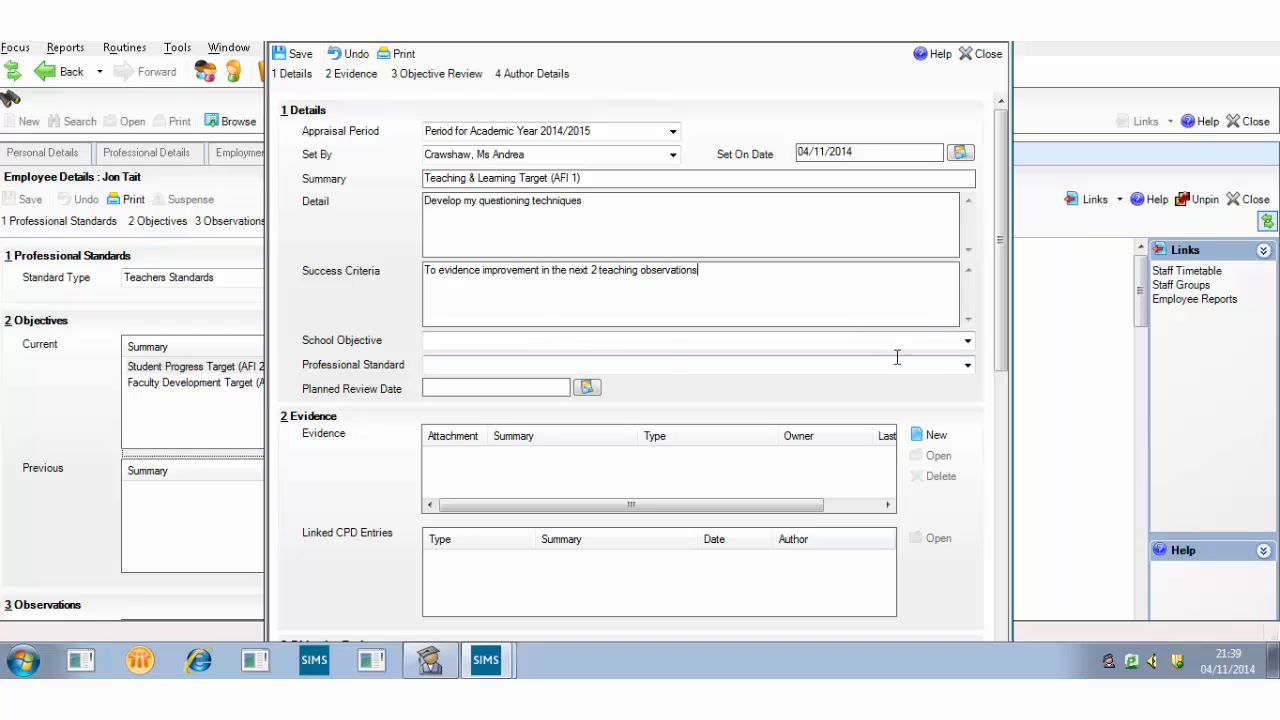
pyautogui.click(969, 367)
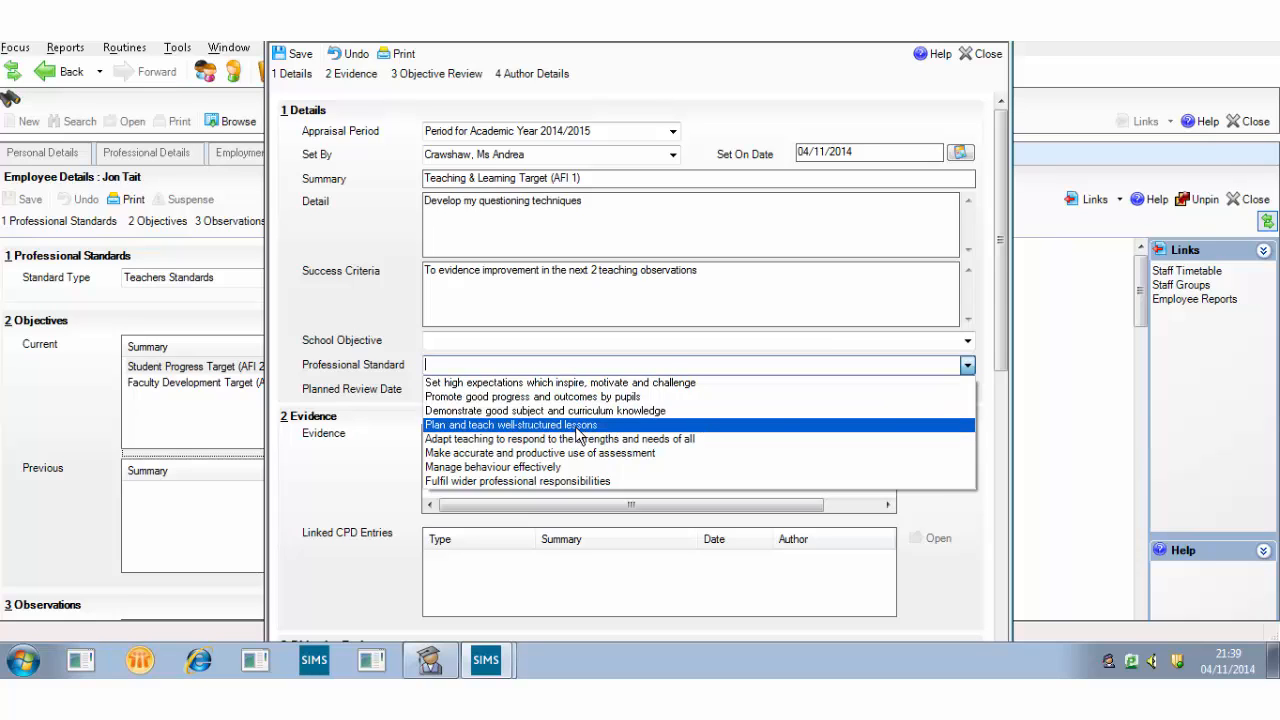
# Link the objective to 'Plan and teach well-structured lessons', set review date 30/09/2015, and save
pyautogui.click(578, 426)
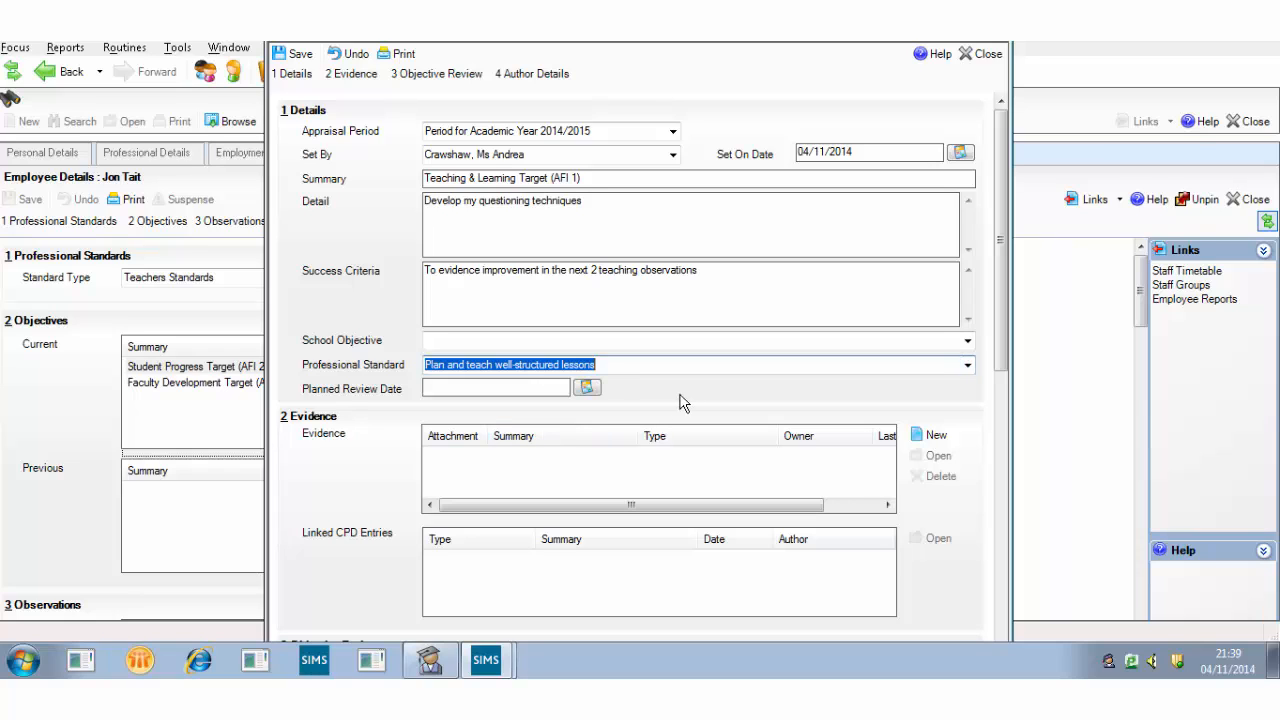
pyautogui.click(588, 388)
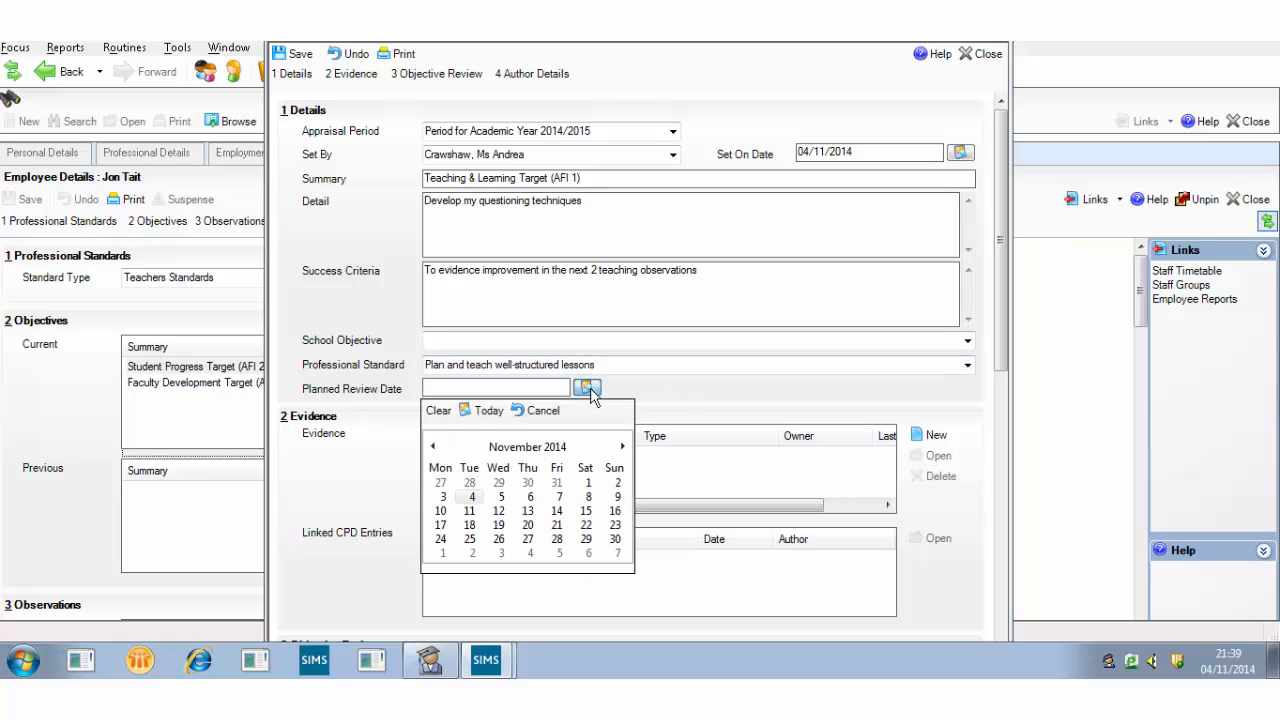
pyautogui.click(622, 446)
pyautogui.click(622, 446)
pyautogui.click(622, 446)
pyautogui.click(622, 446)
pyautogui.click(622, 446)
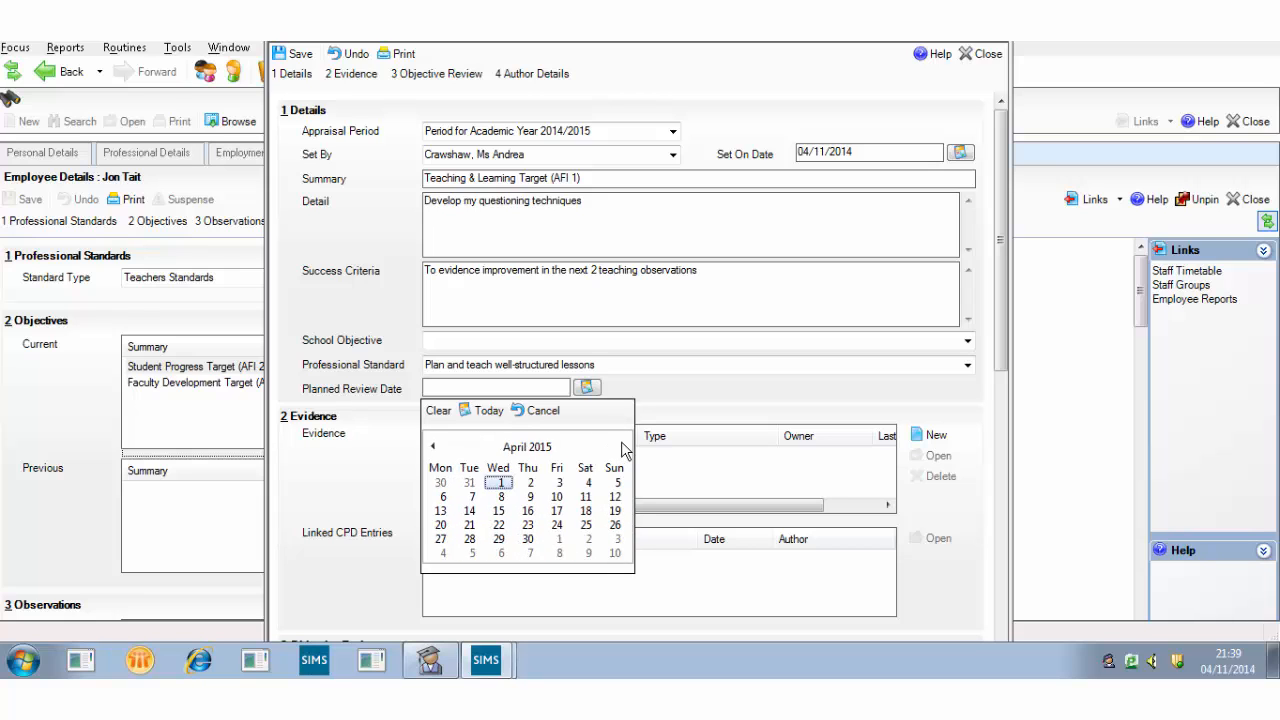
pyautogui.click(622, 446)
pyautogui.click(622, 446)
pyautogui.click(622, 446)
pyautogui.click(622, 446)
pyautogui.click(622, 446)
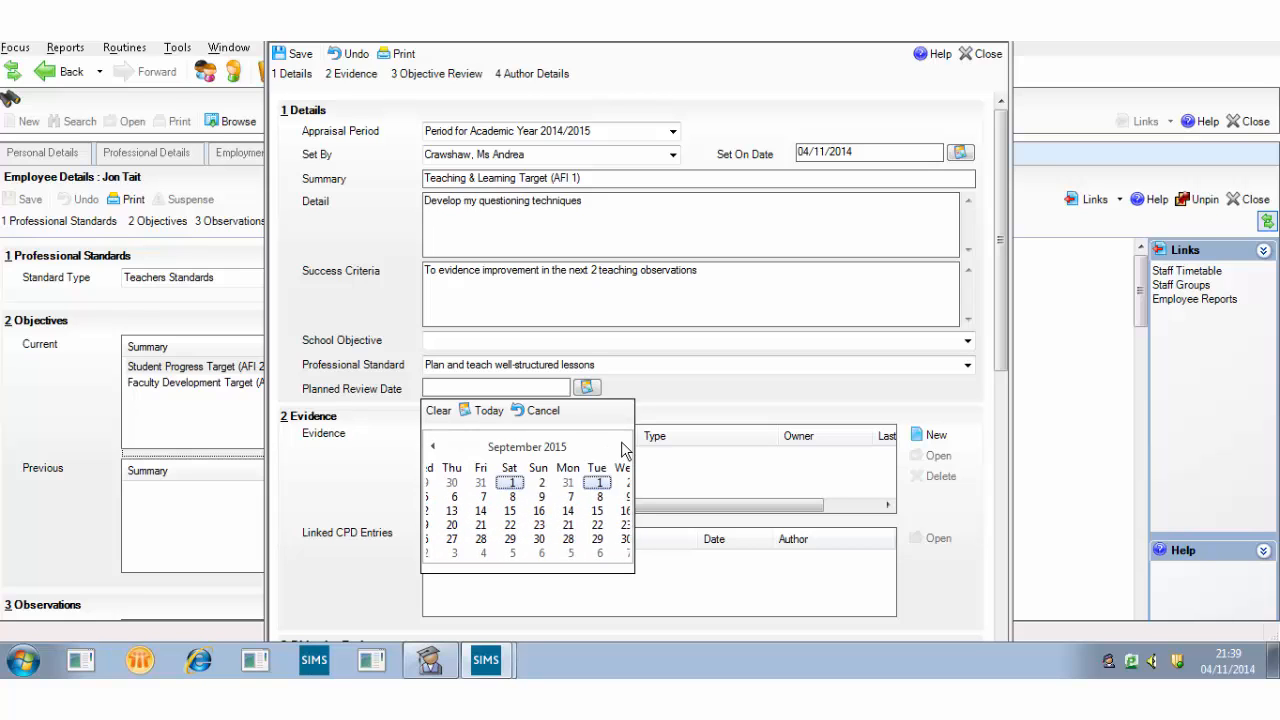
pyautogui.click(501, 543)
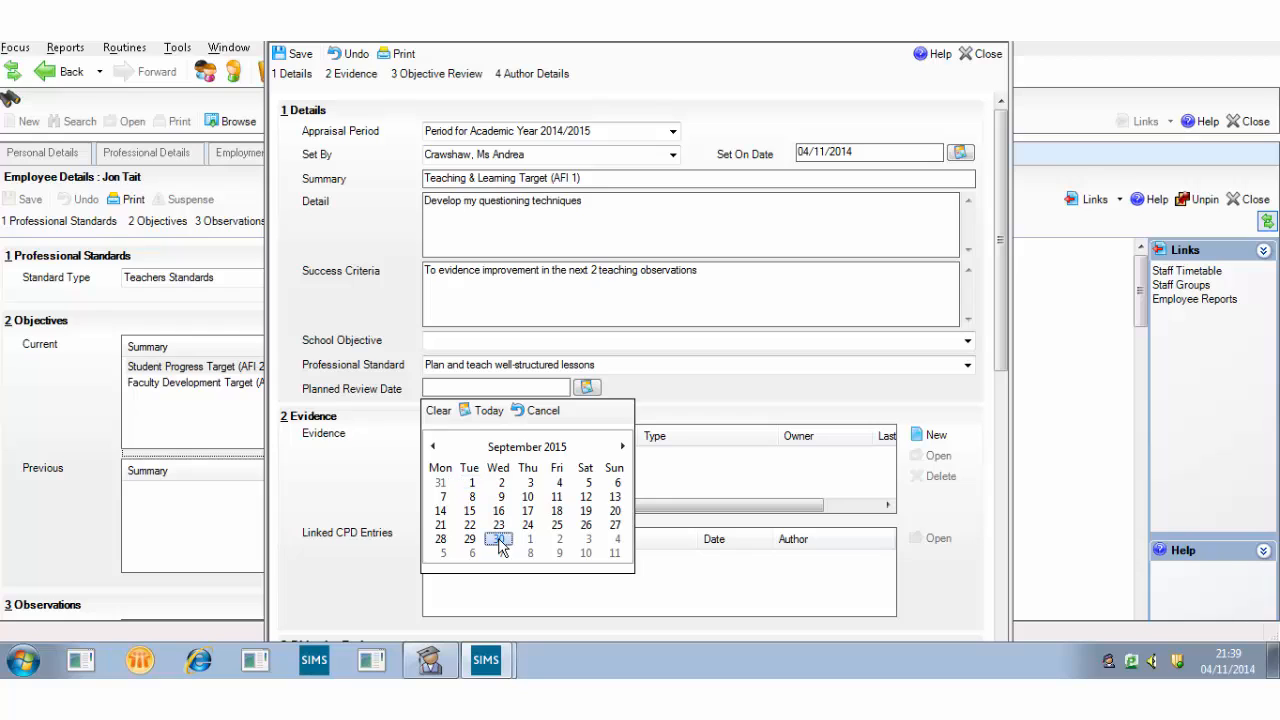
pyautogui.click(501, 543)
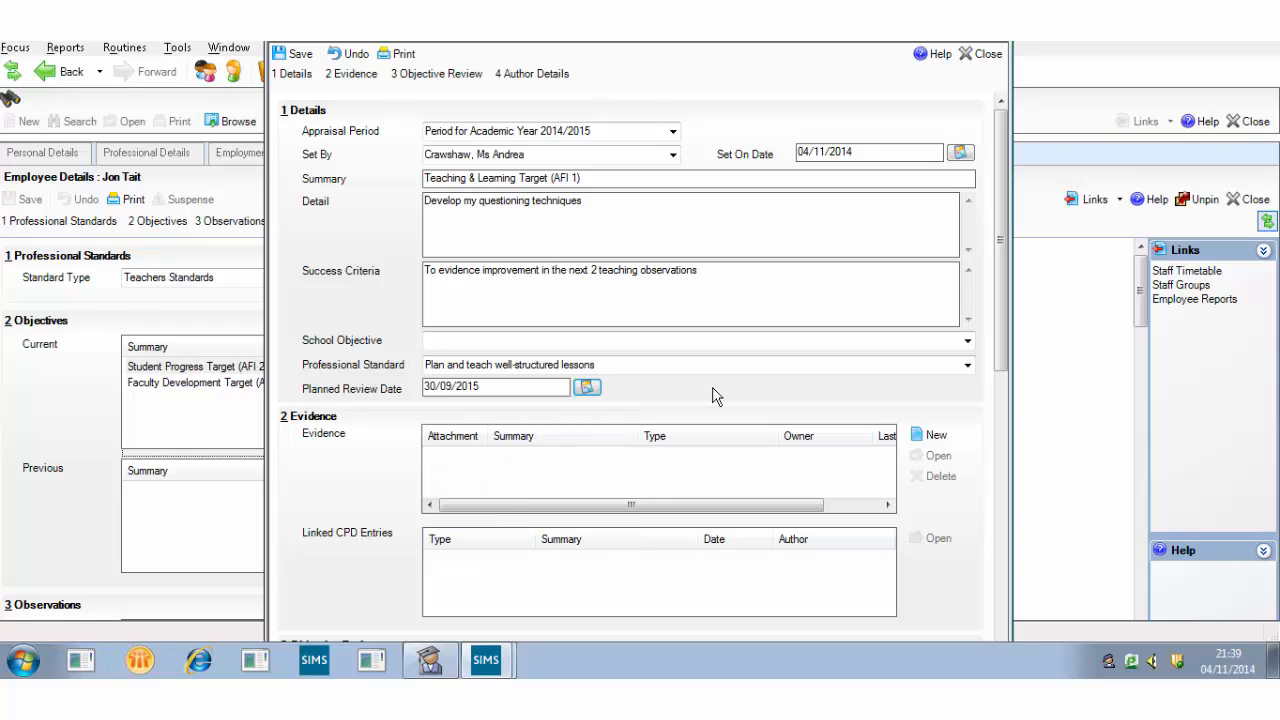
pyautogui.click(300, 56)
# Close the new objective, then view and close Student Progress Target (AFI 2&3) and Faculty Development Target (AFI 4)
pyautogui.click(982, 54)
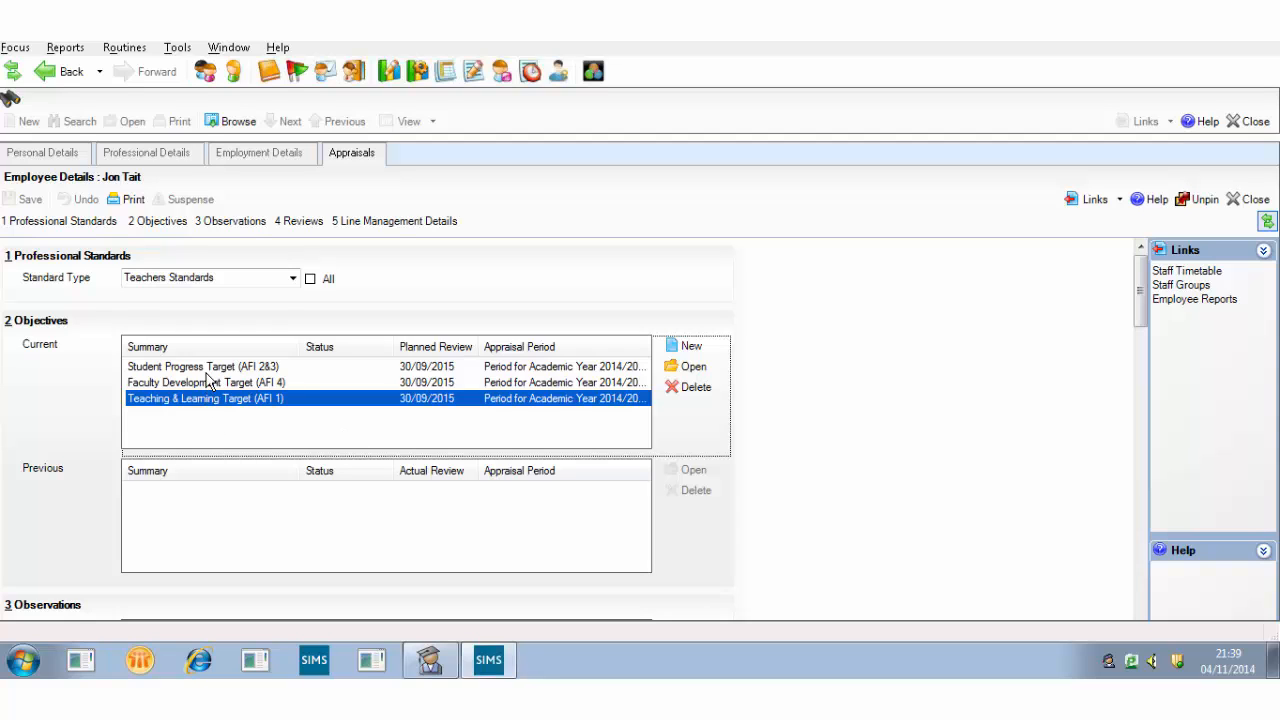
pyautogui.doubleClick(212, 368)
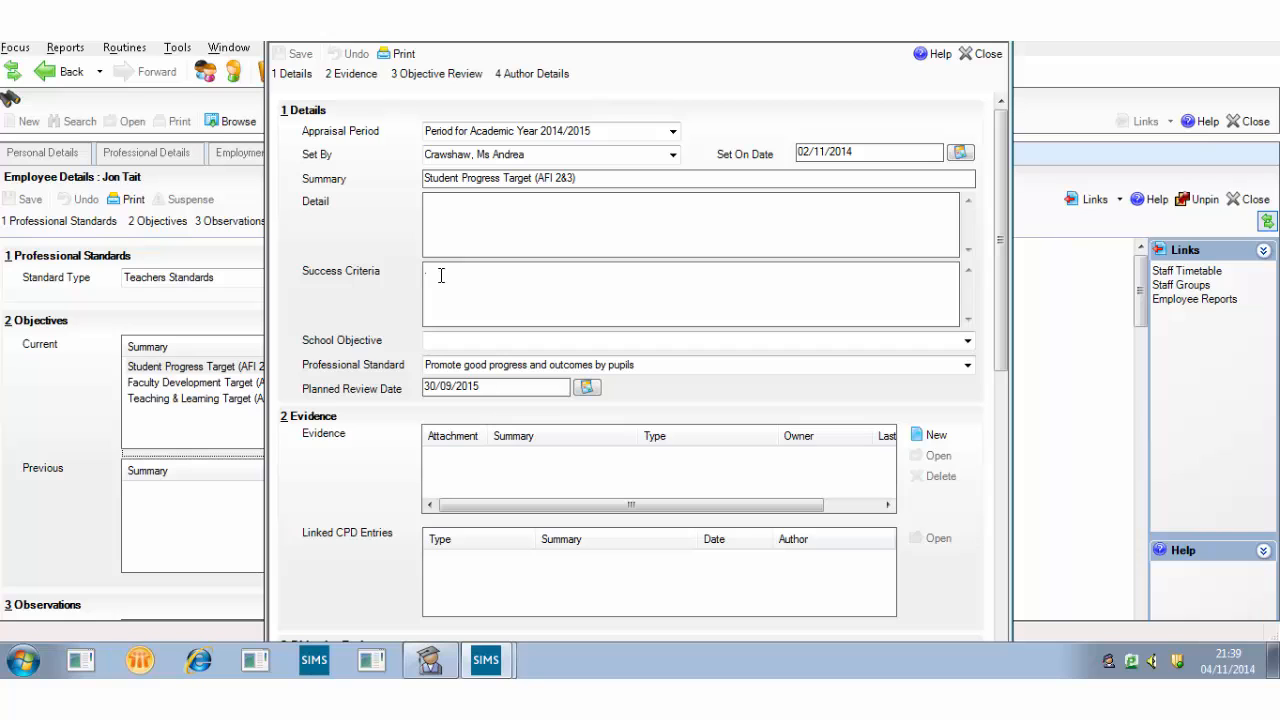
pyautogui.click(985, 54)
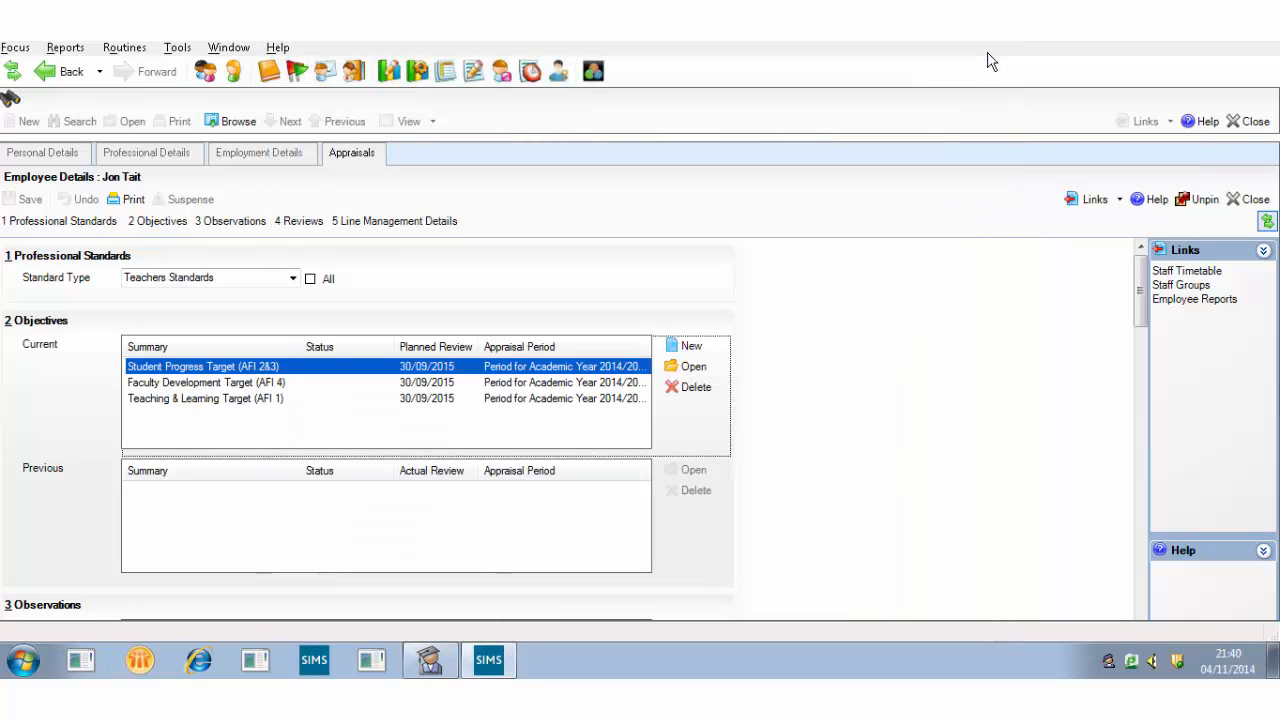
pyautogui.doubleClick(221, 383)
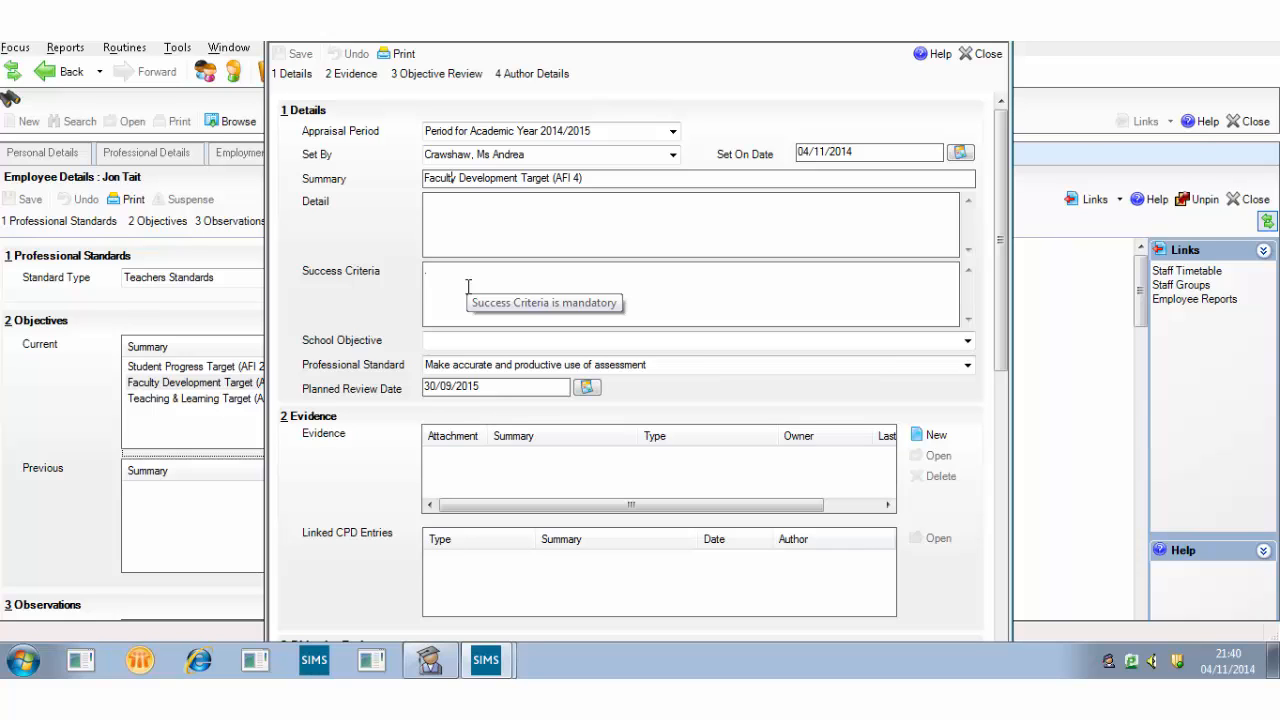
pyautogui.click(981, 53)
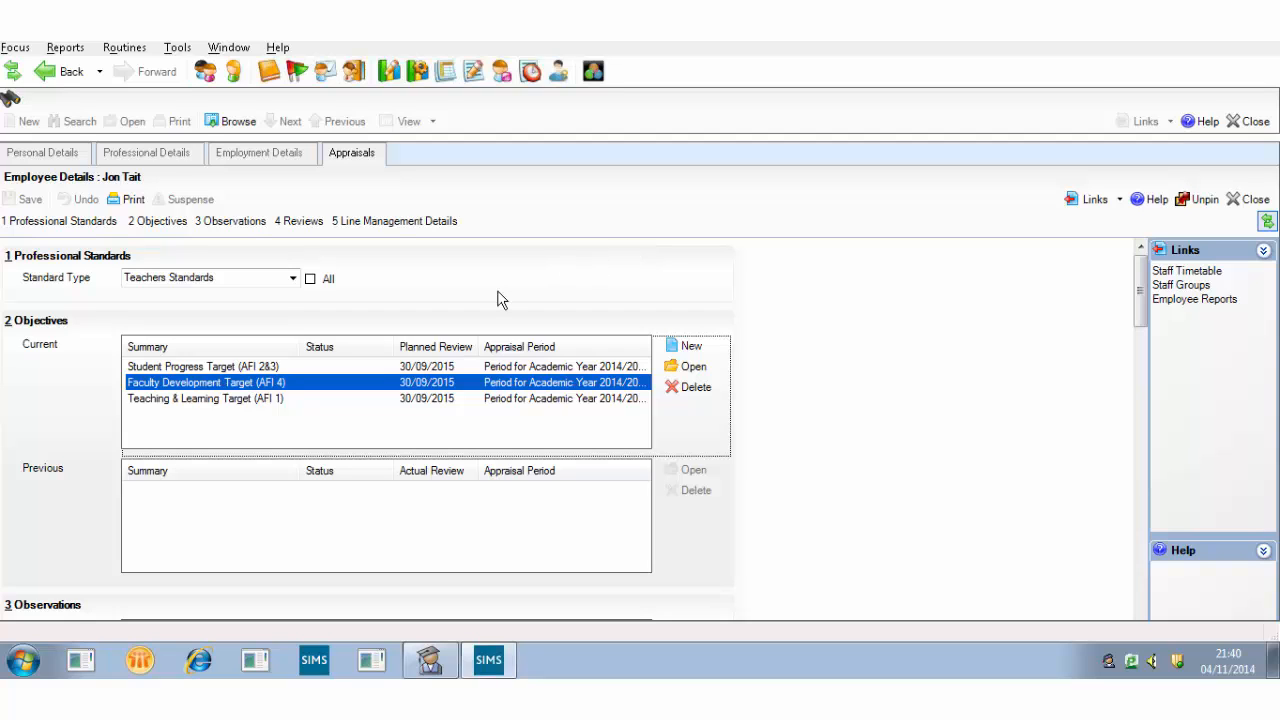
pyautogui.doubleClick(240, 398)
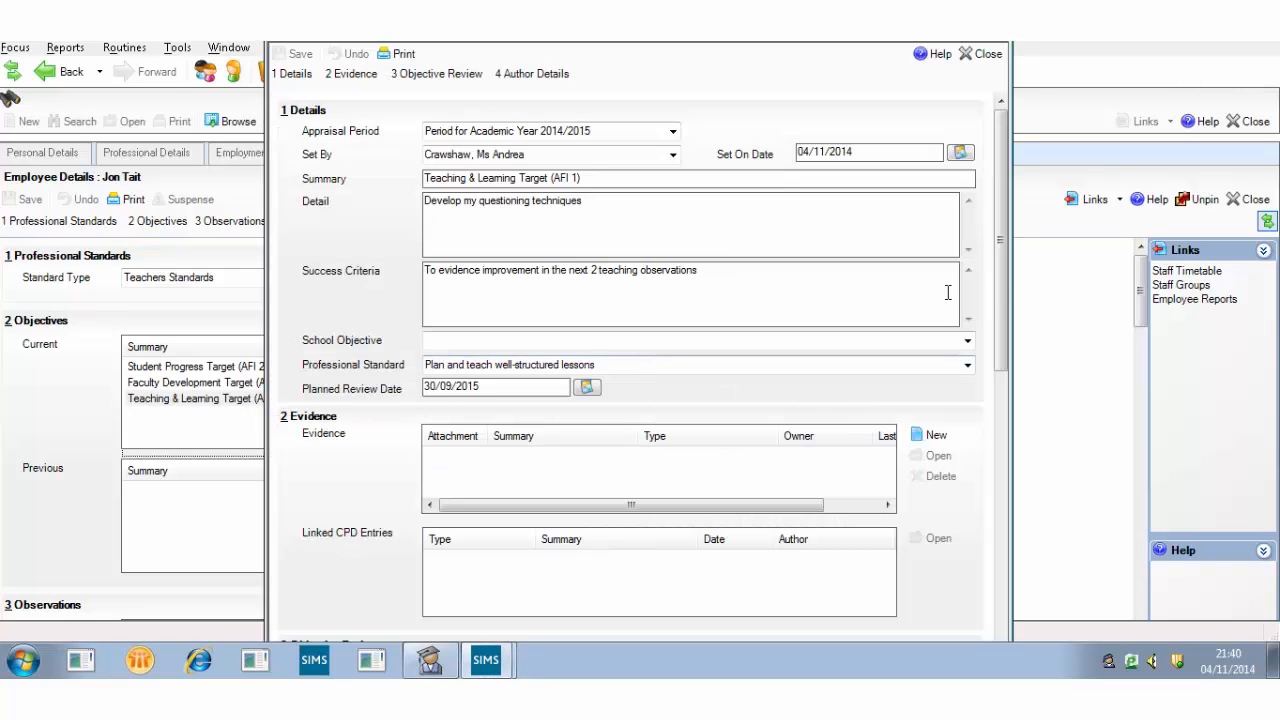
pyautogui.moveTo(1000, 277); pyautogui.dragTo(1001, 360)
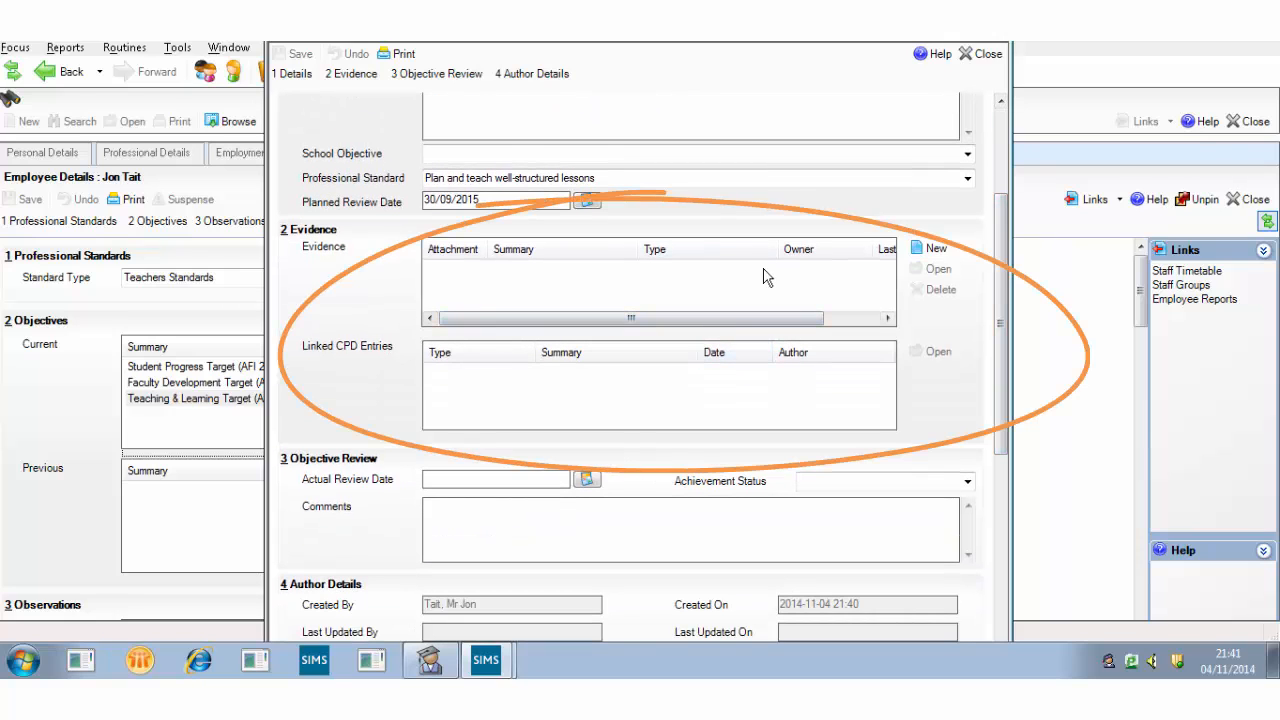
pyautogui.click(936, 250)
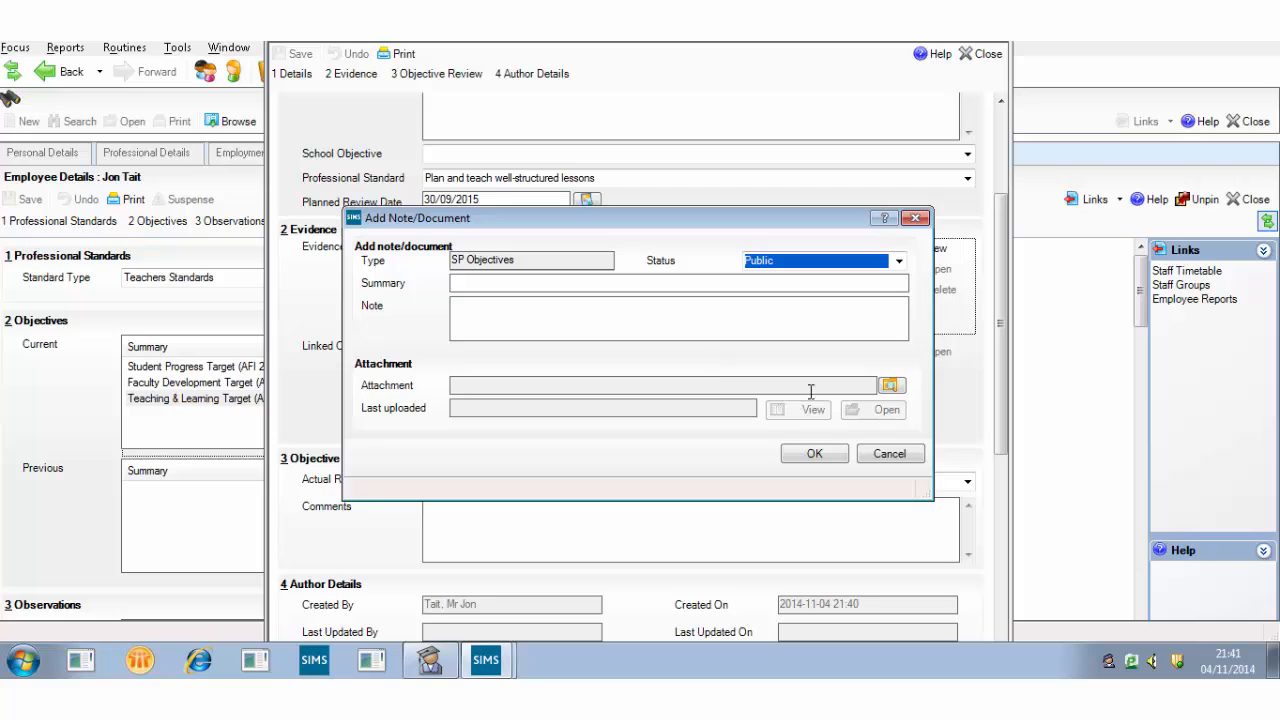
pyautogui.click(914, 218)
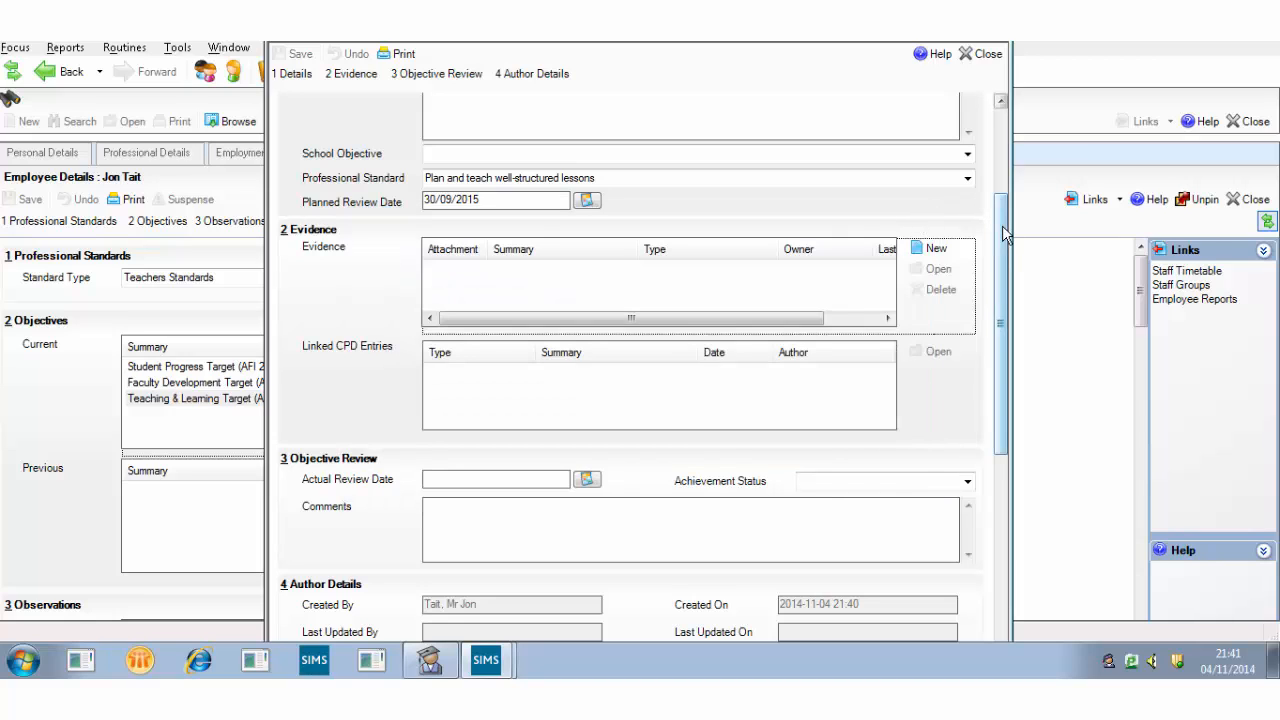
pyautogui.moveTo(1002, 230); pyautogui.dragTo(993, 90)
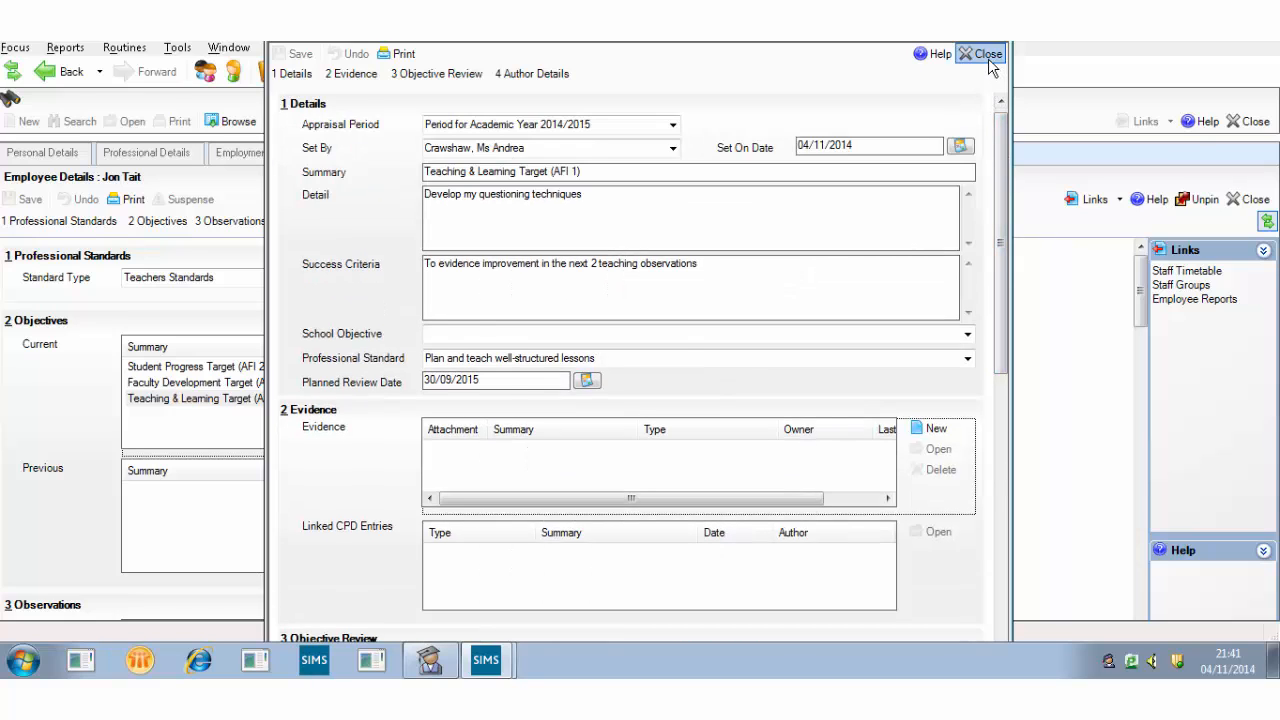
pyautogui.click(987, 55)
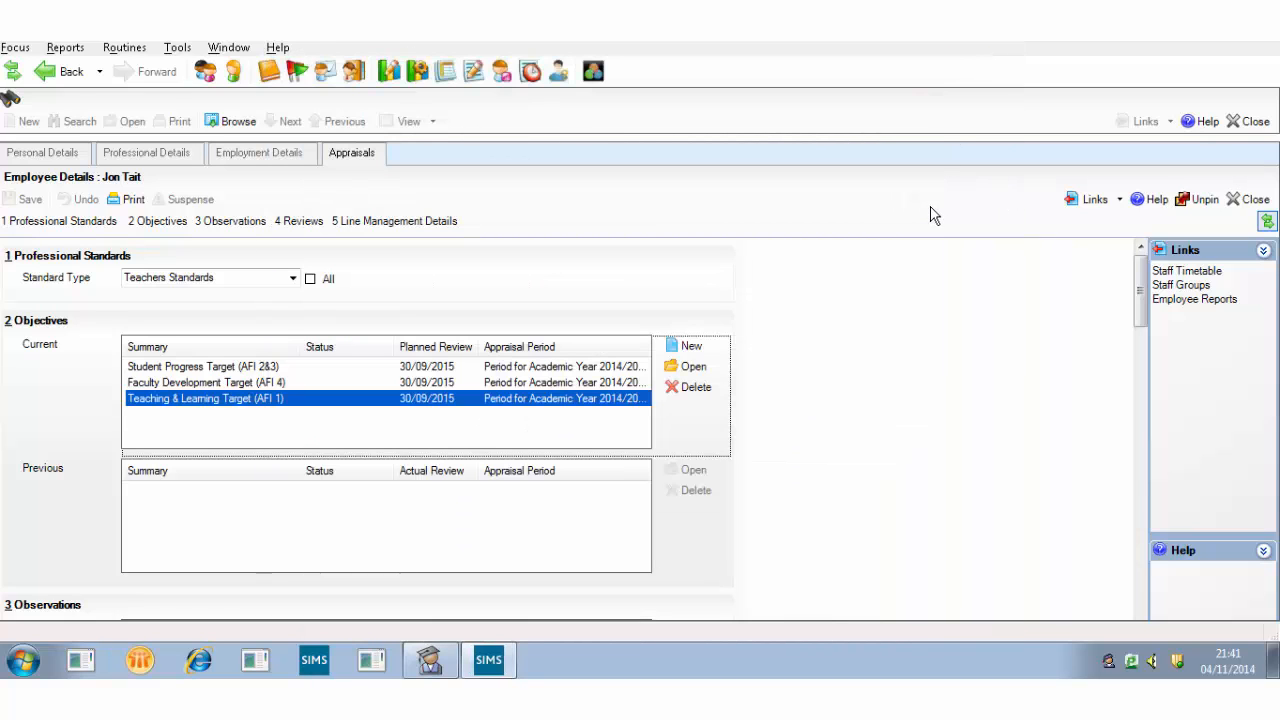